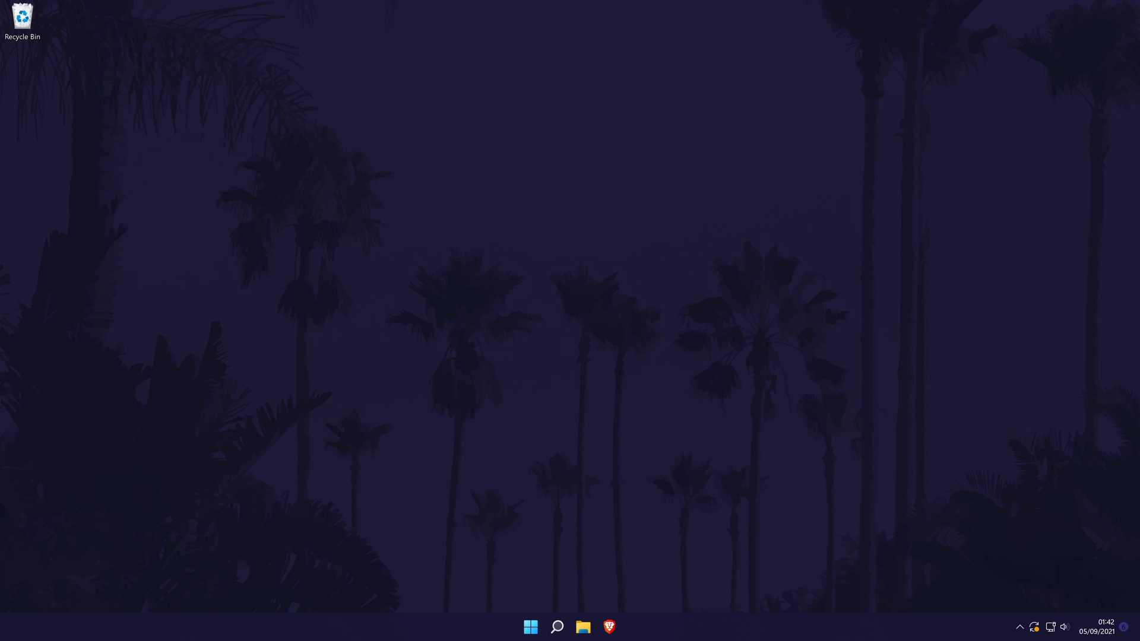
- Review the startup apps list in Settings, leaving its sort order unchanged
click(557, 627)
text(settingsettings)
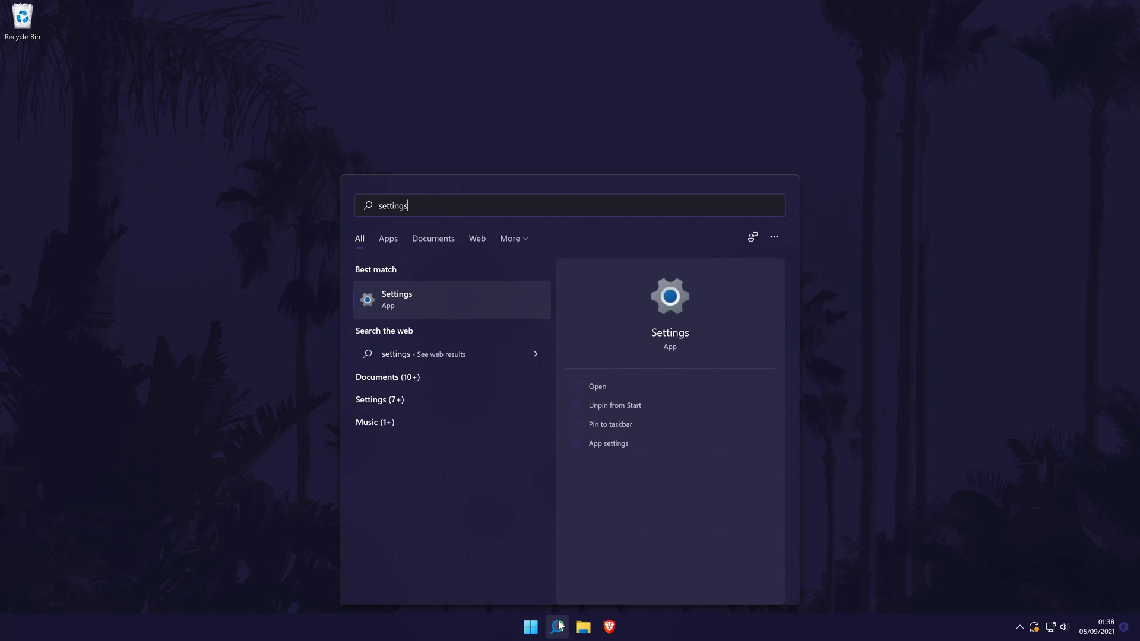
click(425, 293)
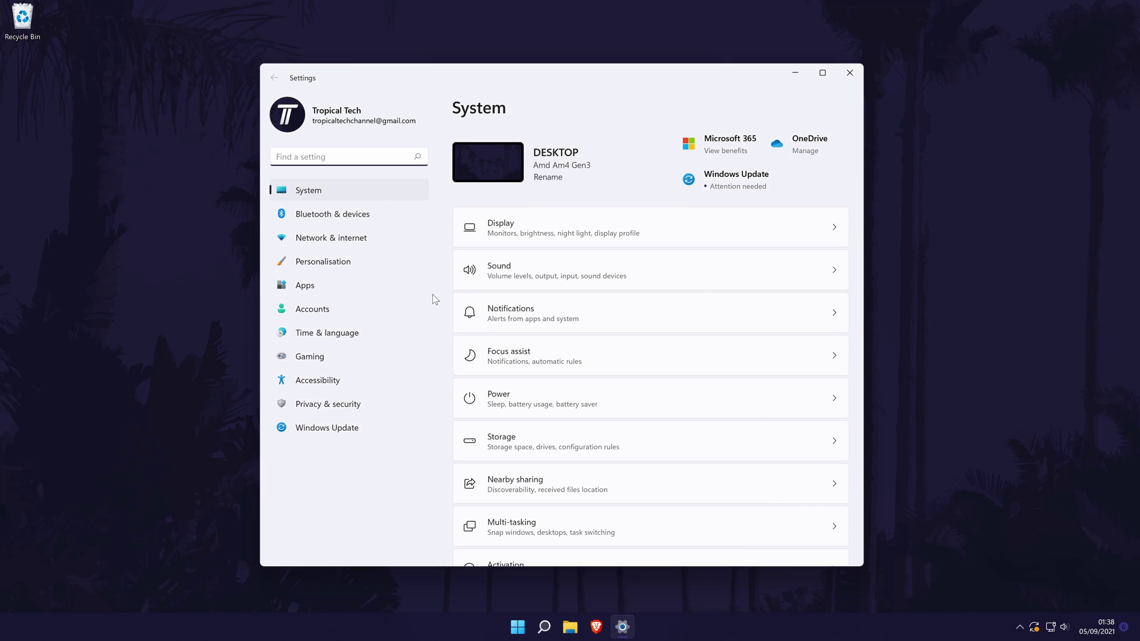
click(343, 287)
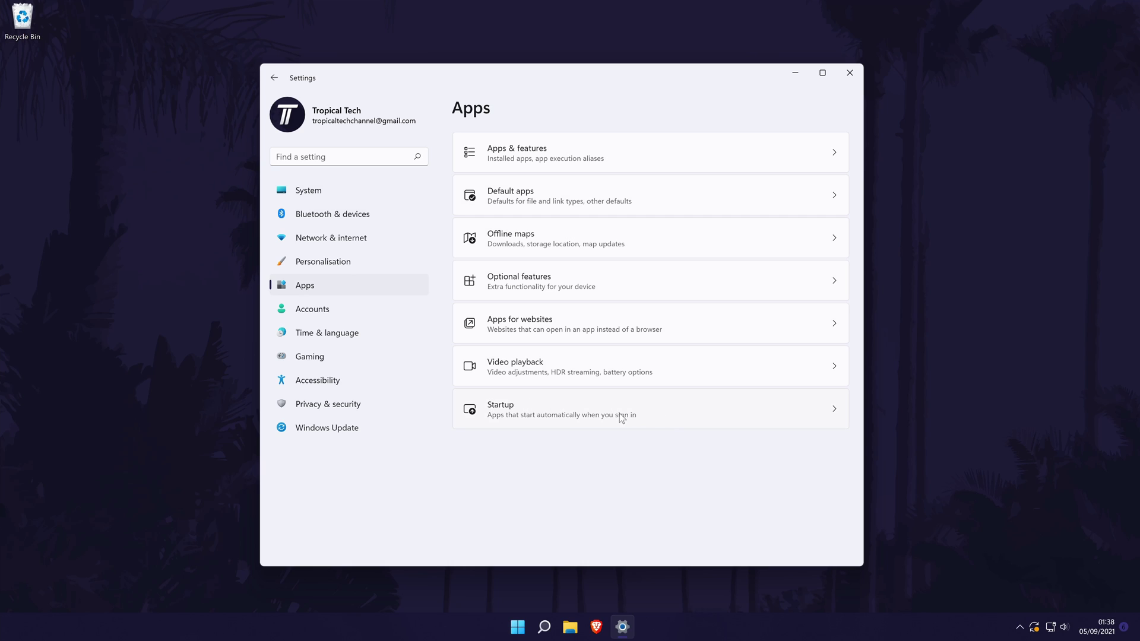
click(747, 415)
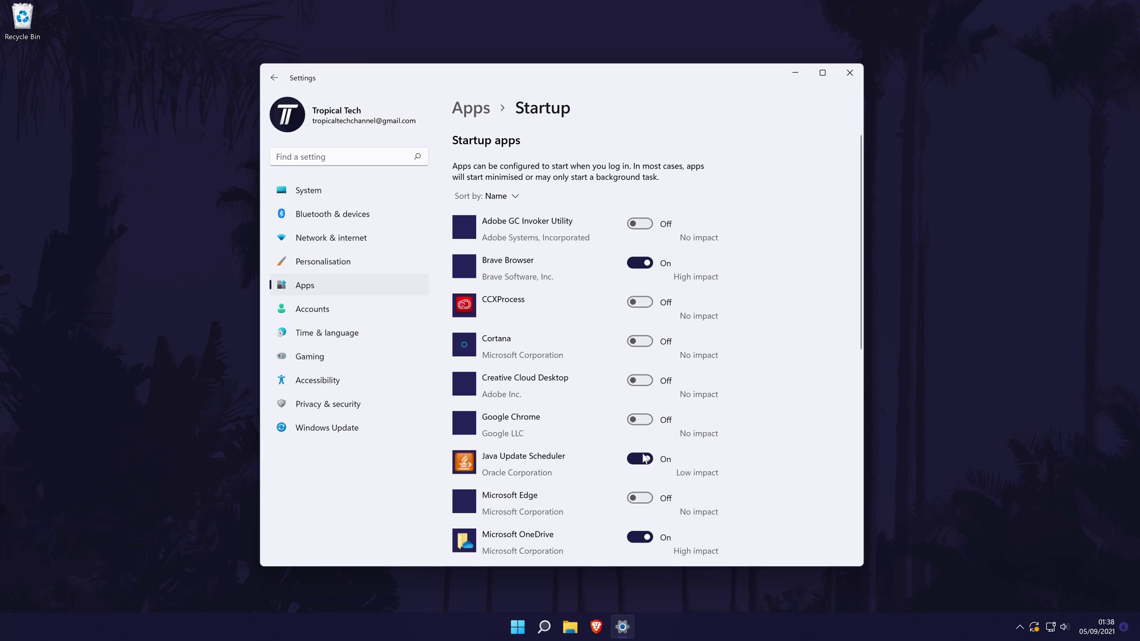
click(508, 195)
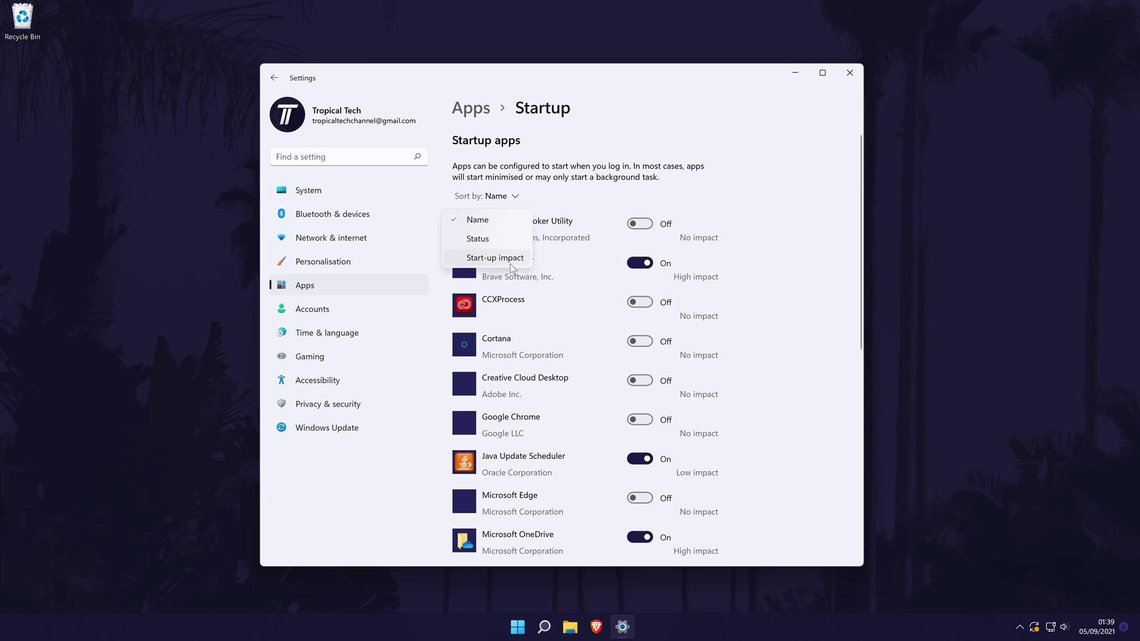
click(638, 174)
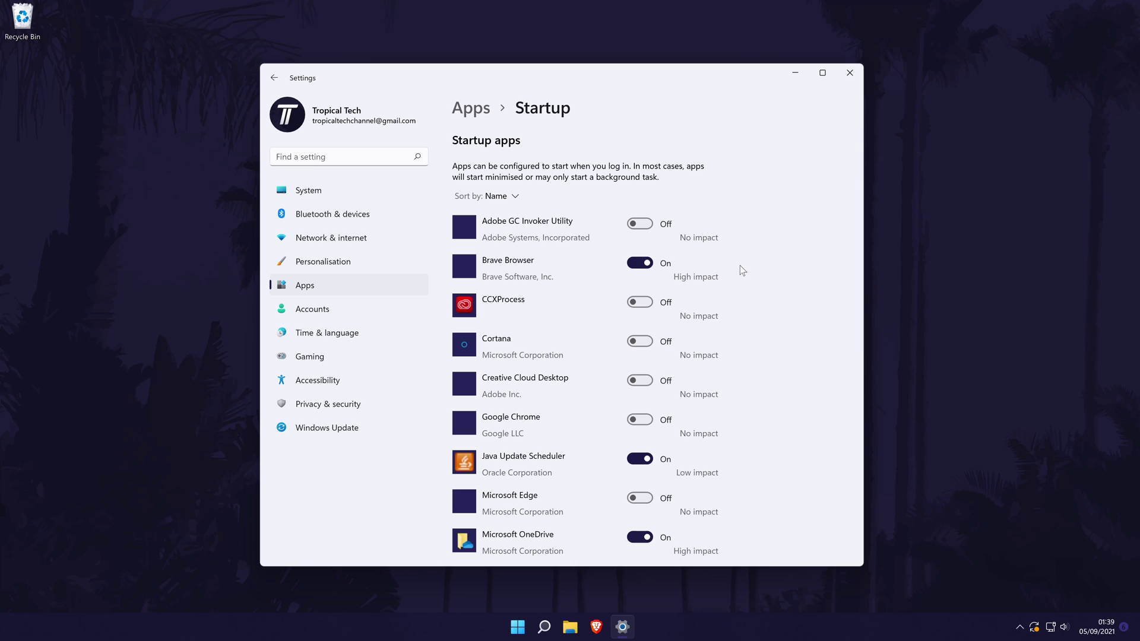
click(850, 72)
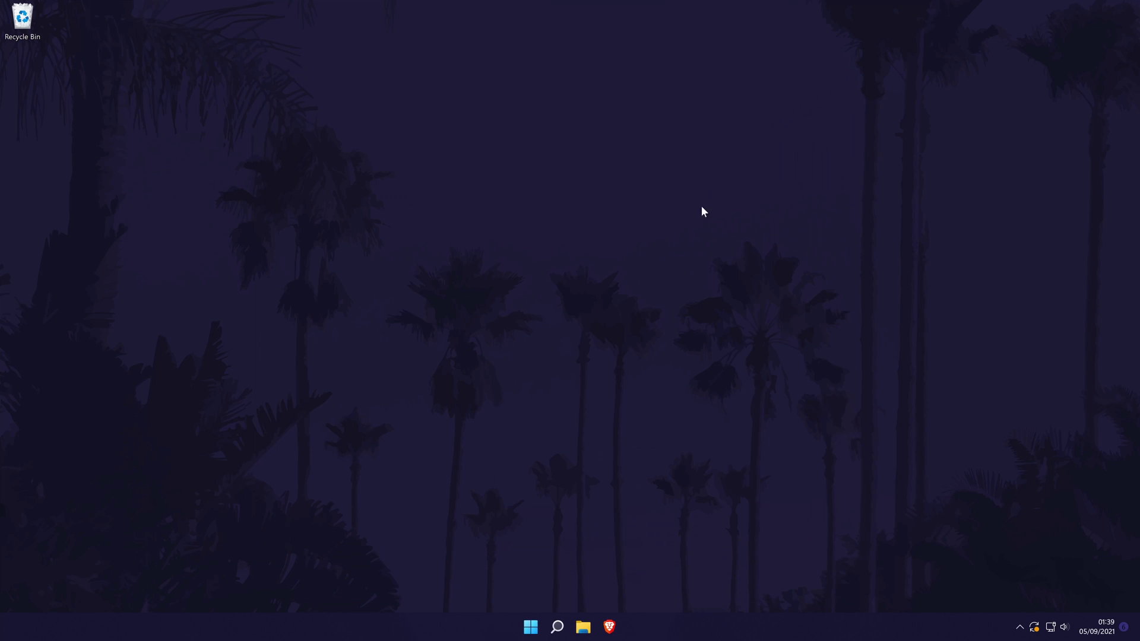
- Inspect the Brave, OneDrive and Xbox App Services startup entries in Task Manager
right_click(534, 628)
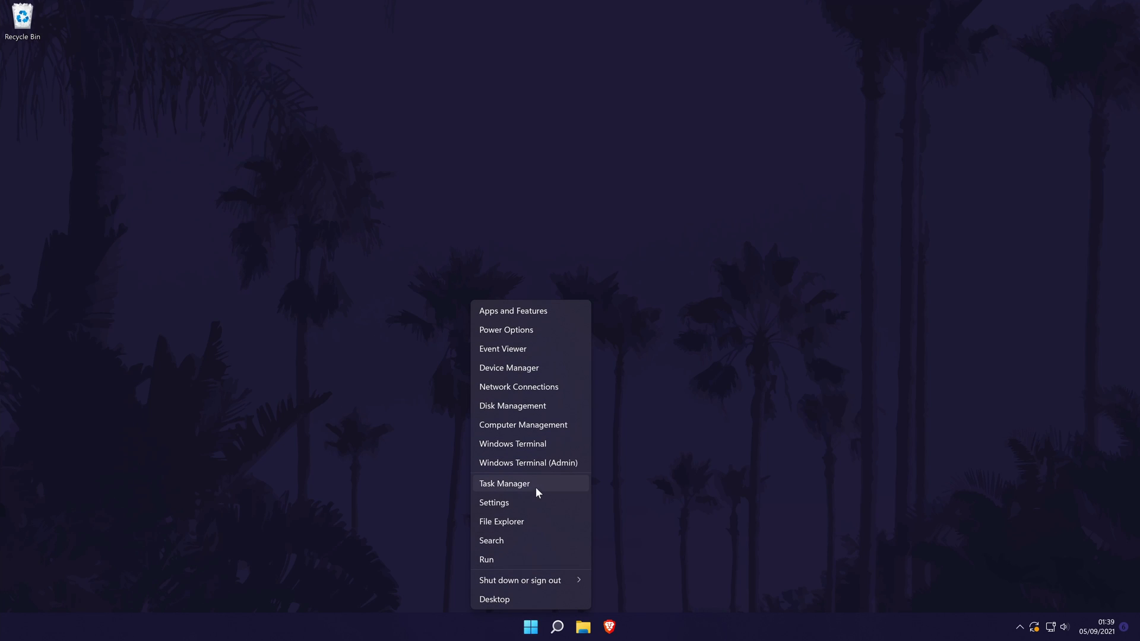
click(511, 484)
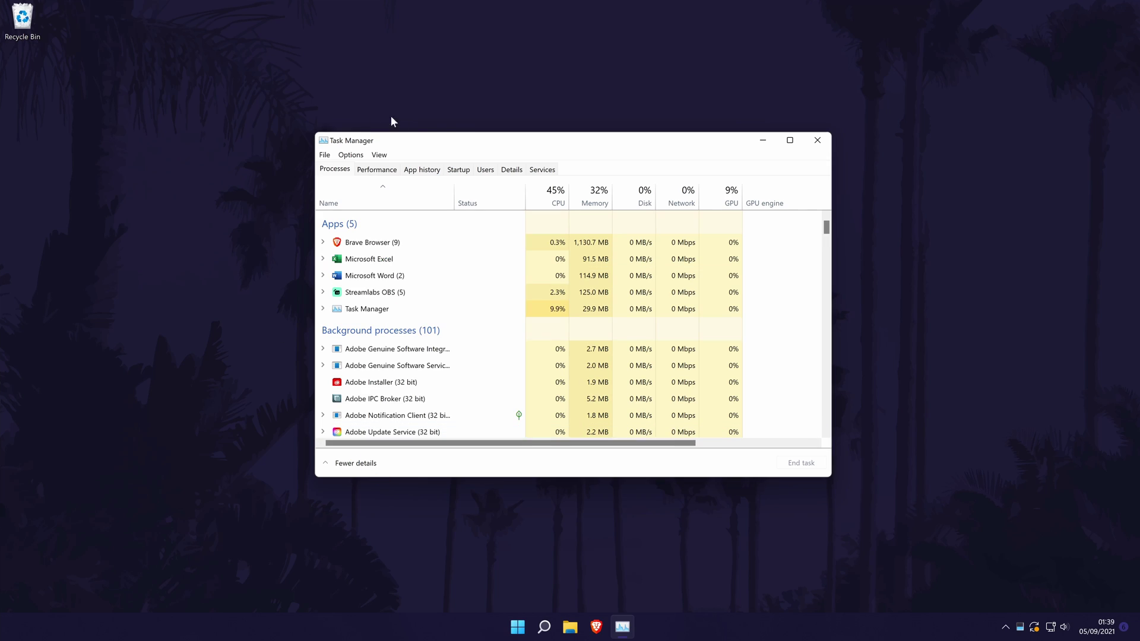
click(458, 169)
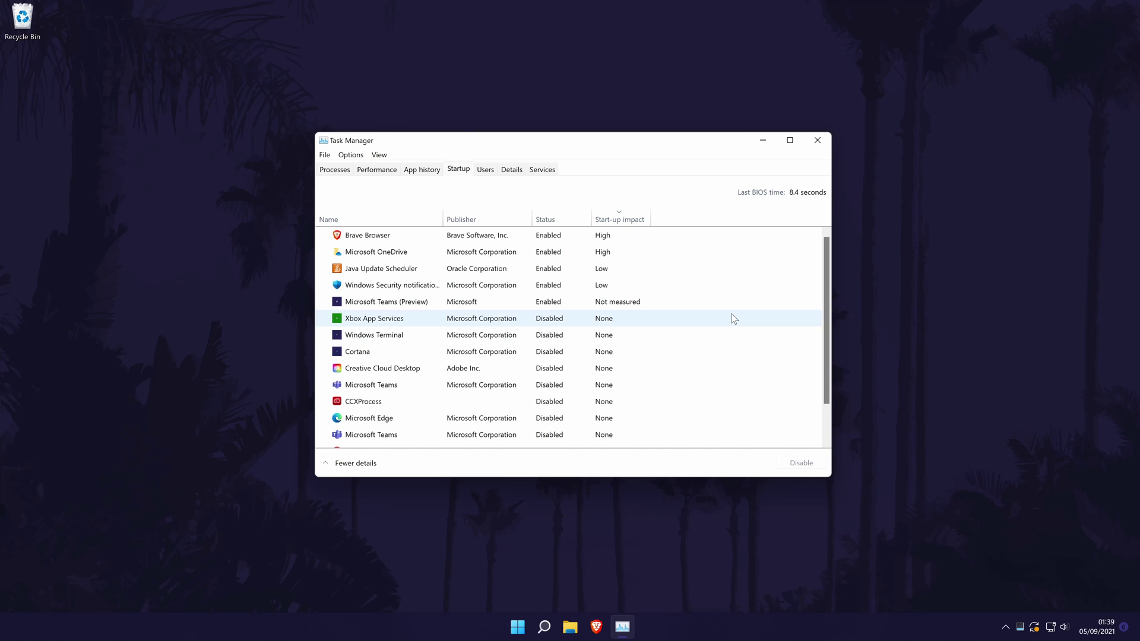
right_click(385, 236)
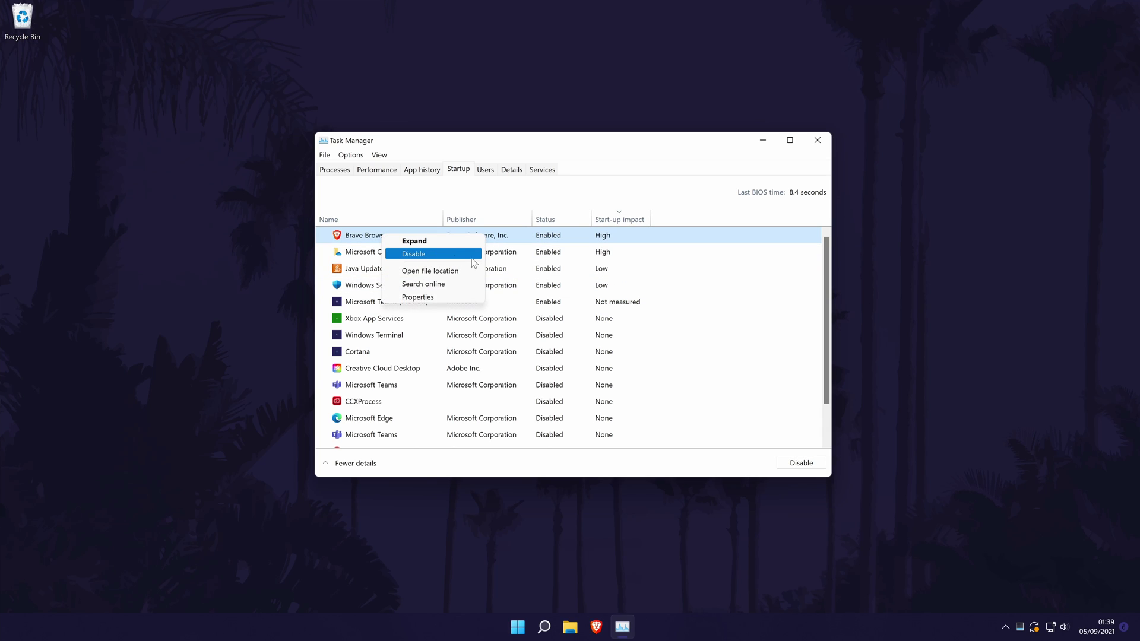
click(705, 257)
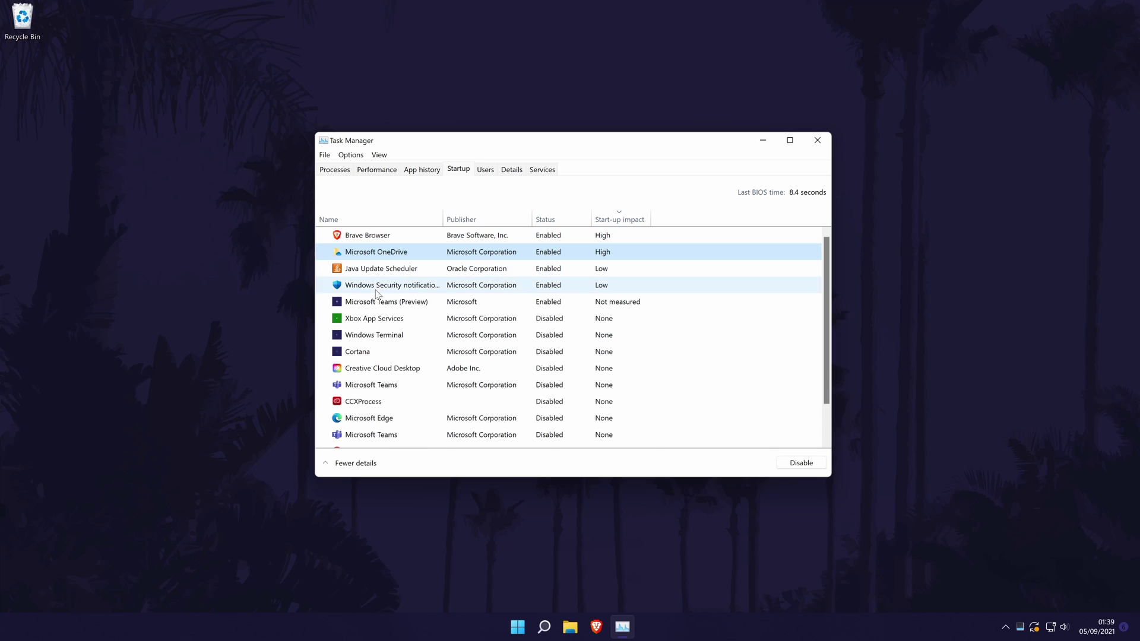
right_click(397, 323)
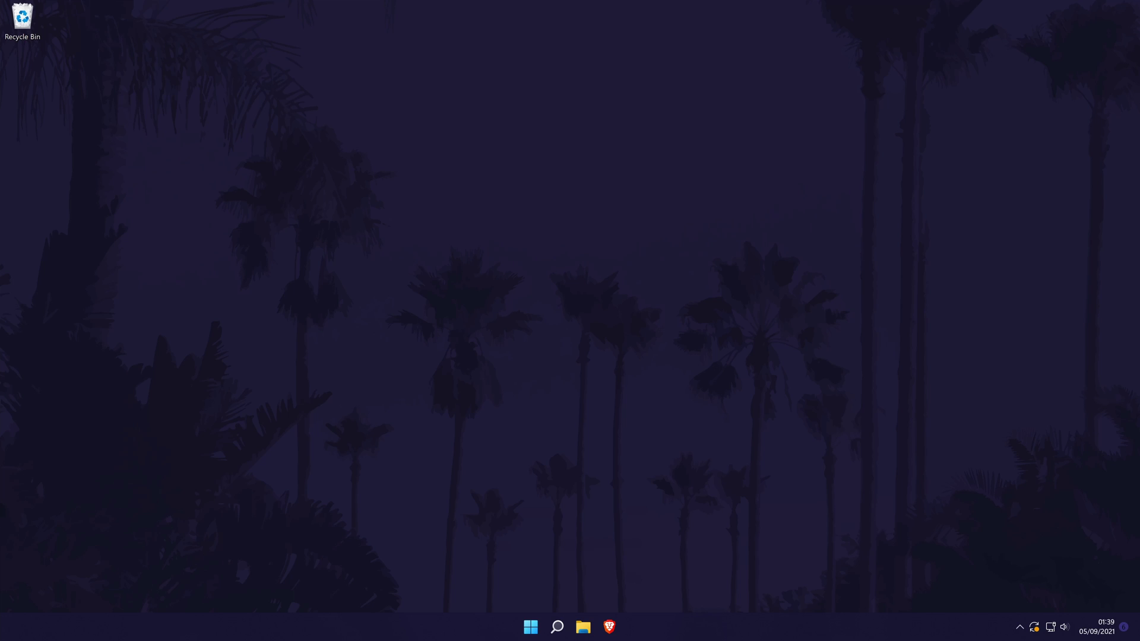
- Try High performance, revert to Balanced, and unlock the shut-down settings in Control Panel
click(557, 627)
text(control)
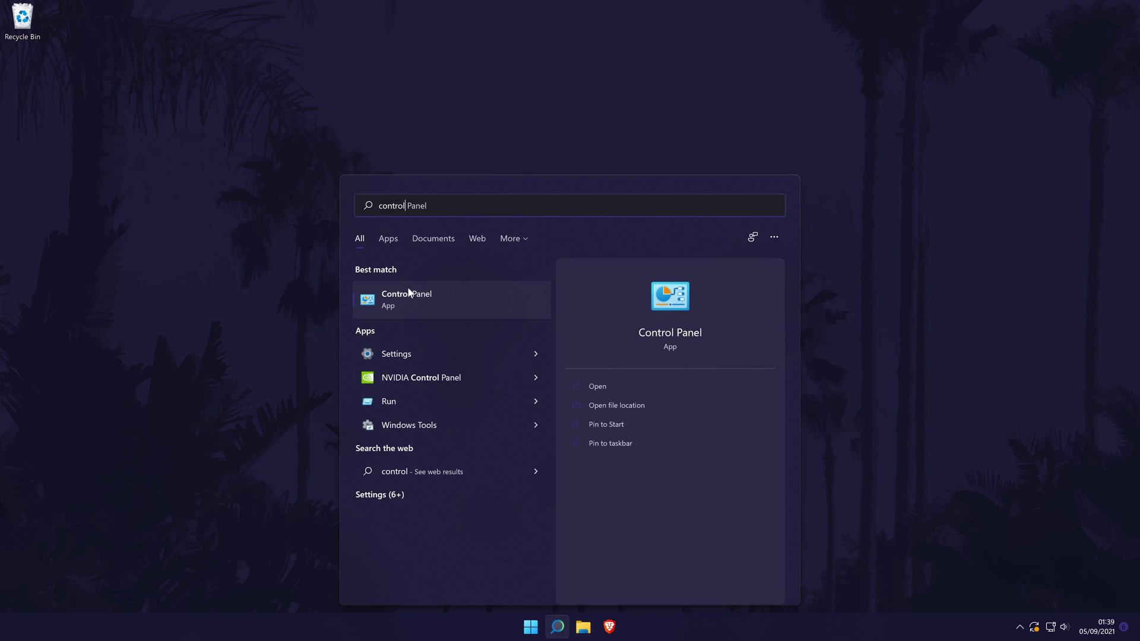
click(414, 299)
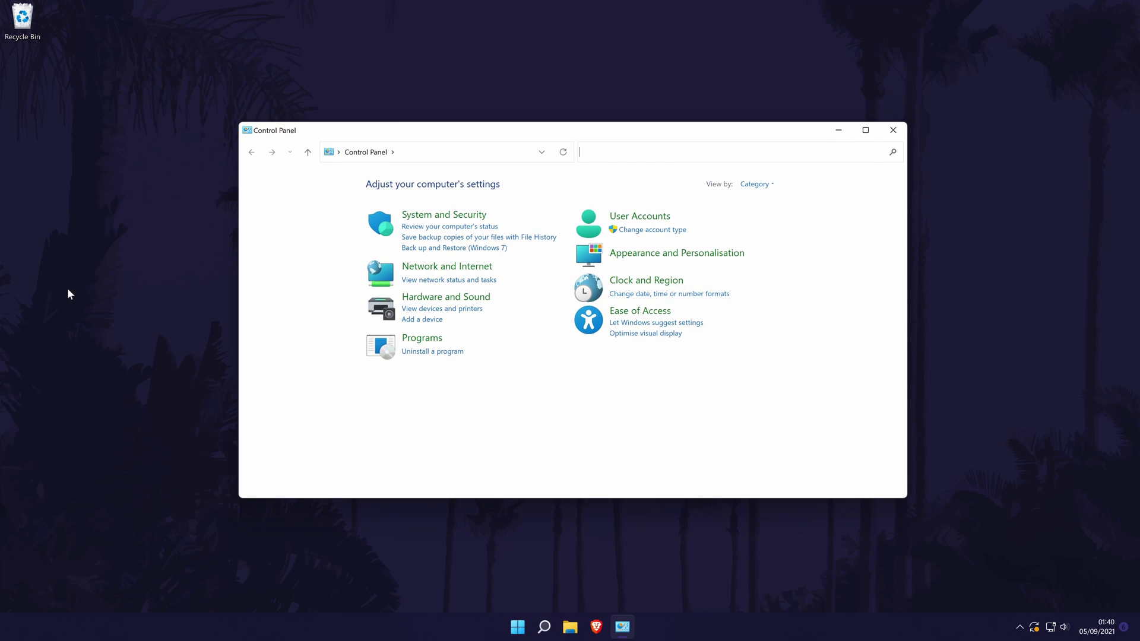
click(443, 216)
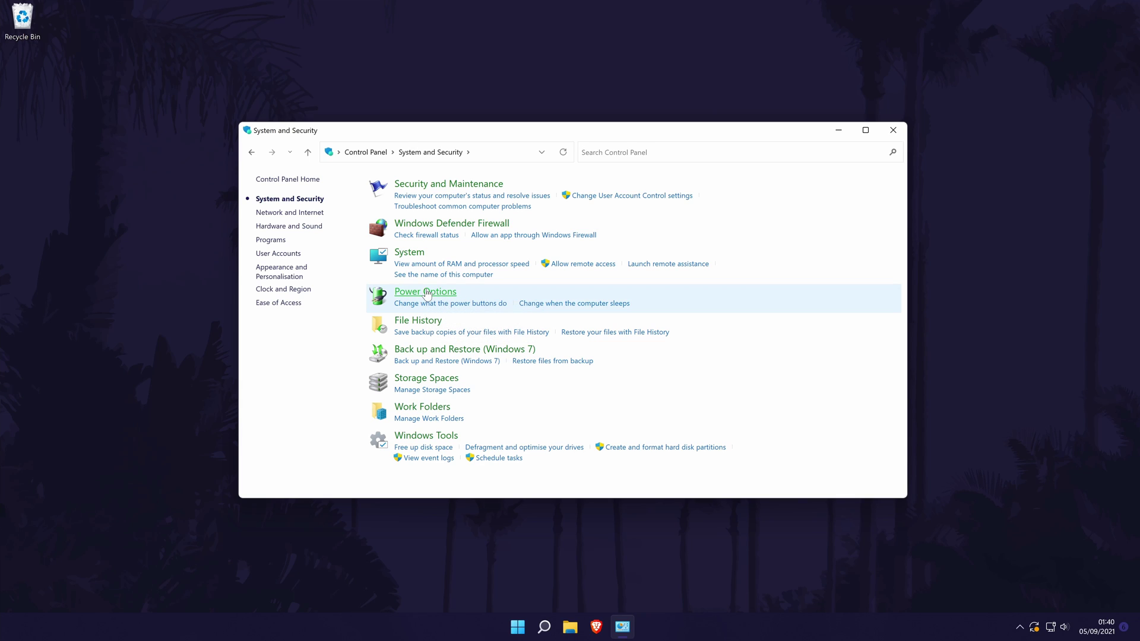
click(425, 292)
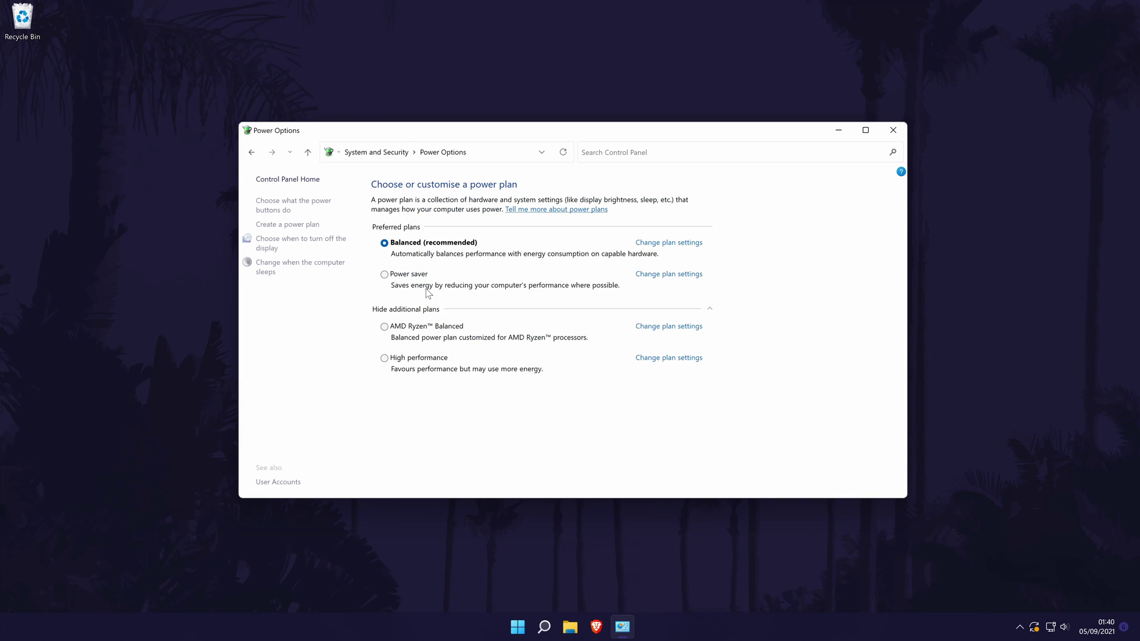
click(418, 357)
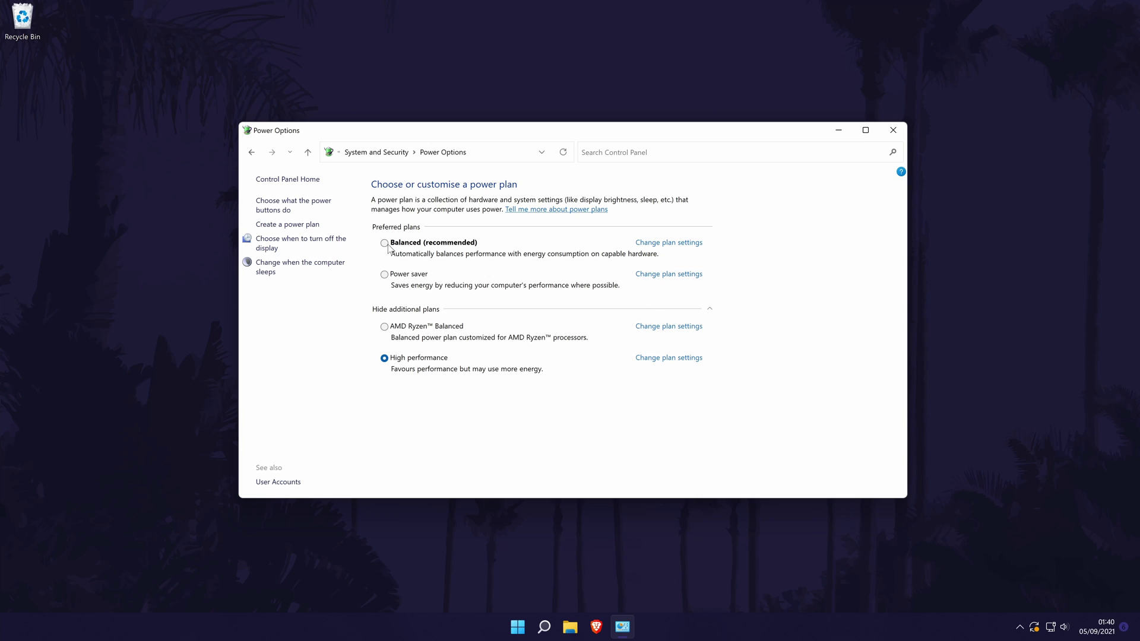
click(383, 243)
click(287, 213)
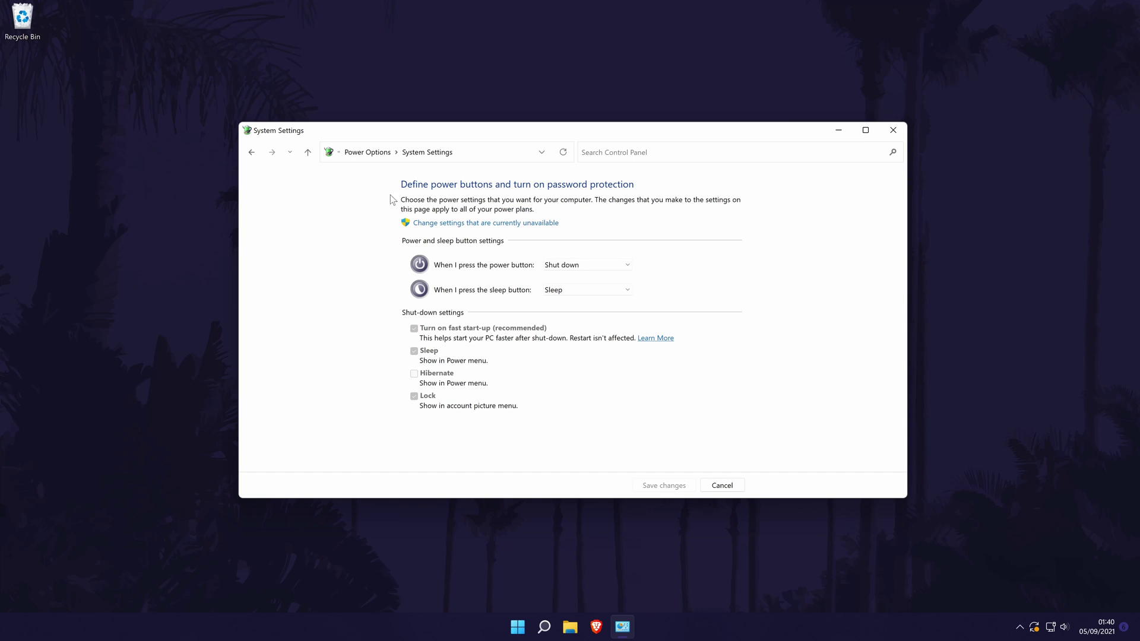
click(537, 224)
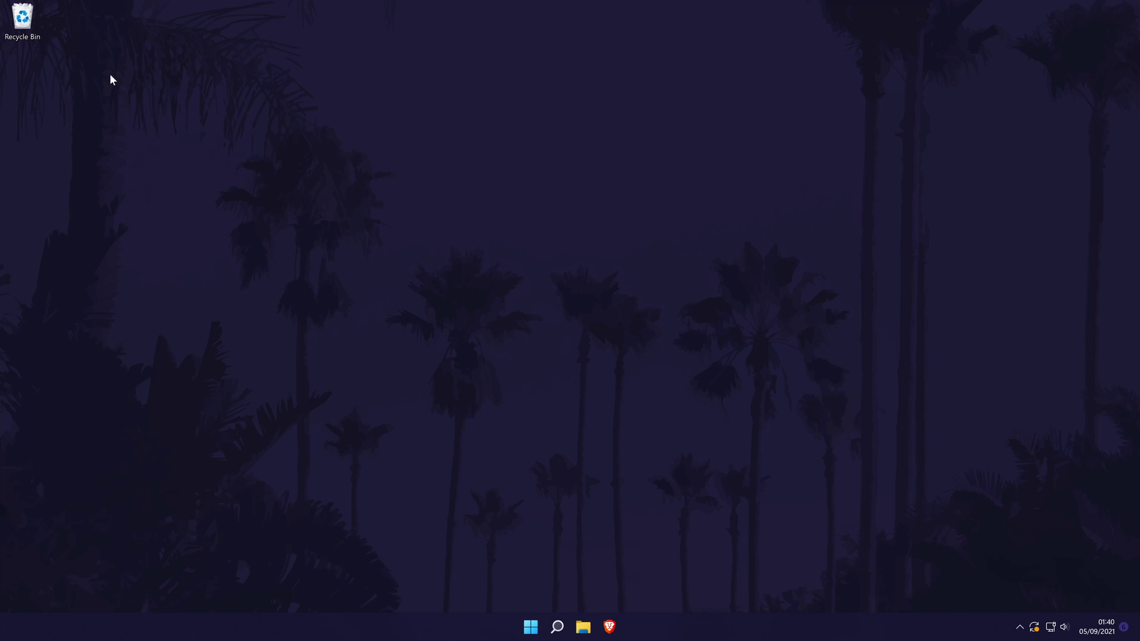
- Empty the Recycle Bin and bring up Adobe Creative Cloud's options in Settings' installed apps
right_click(21, 22)
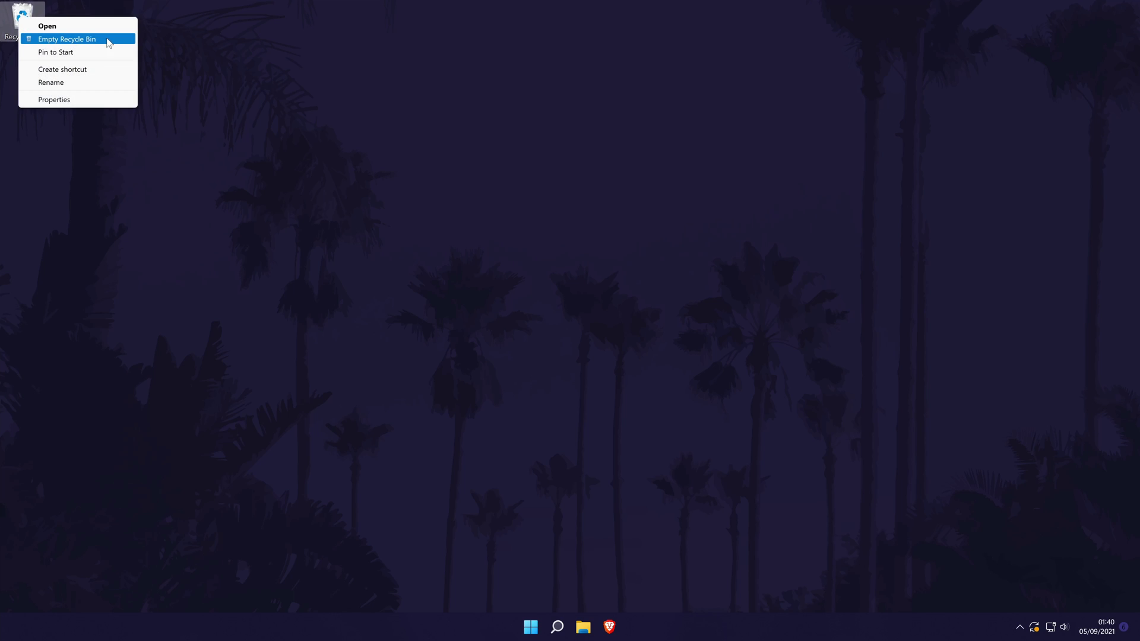
click(321, 320)
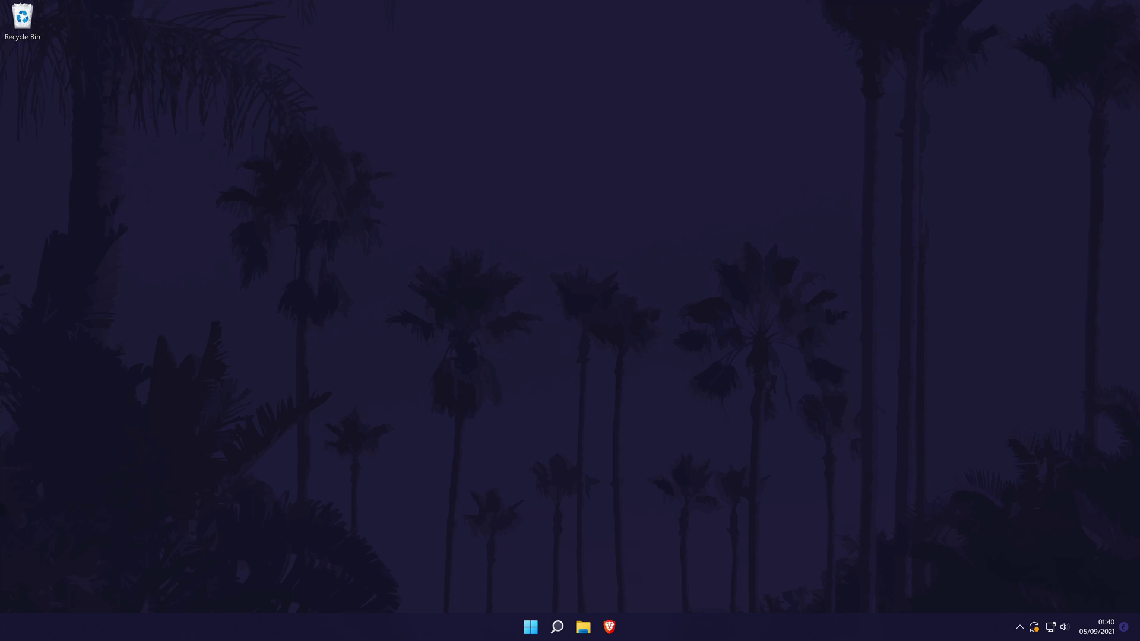
click(556, 628)
text(settings)
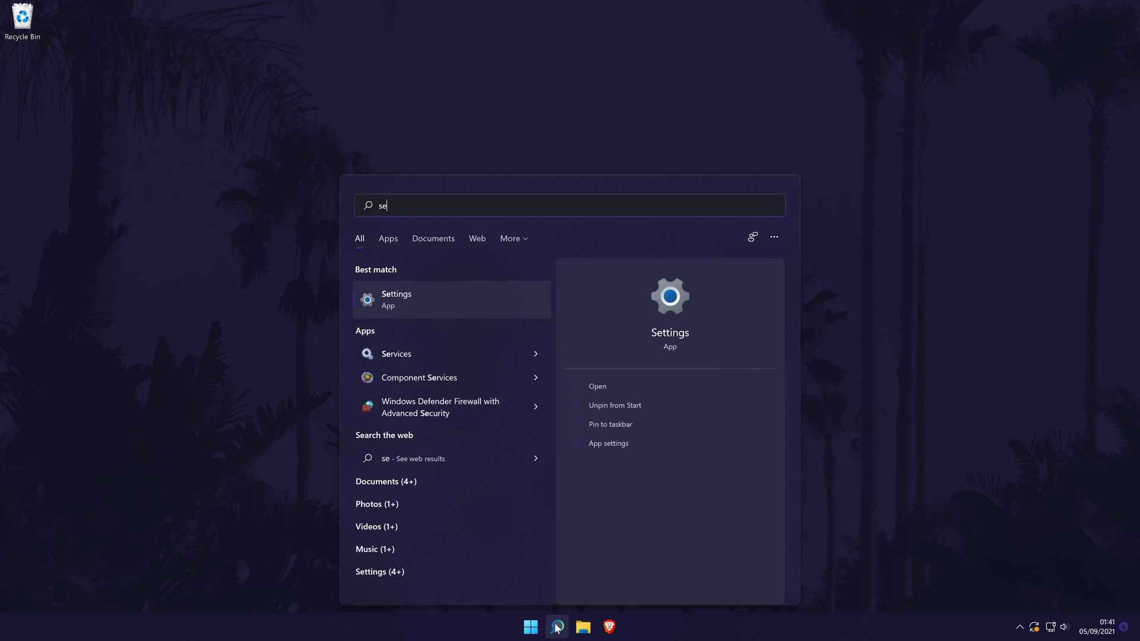
key(Return)
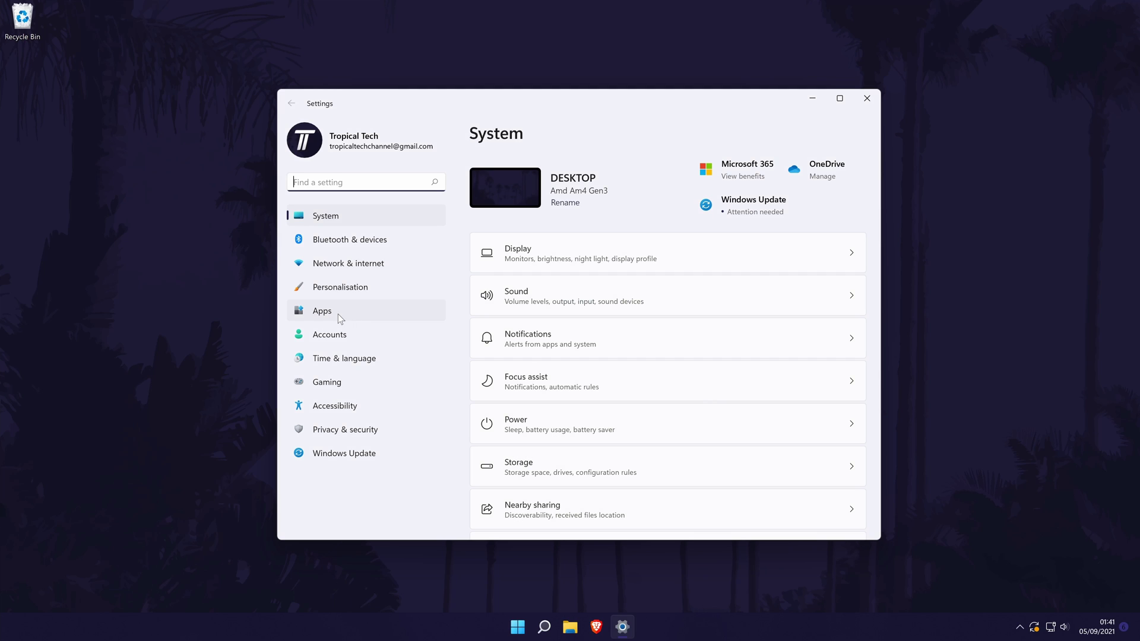
click(338, 315)
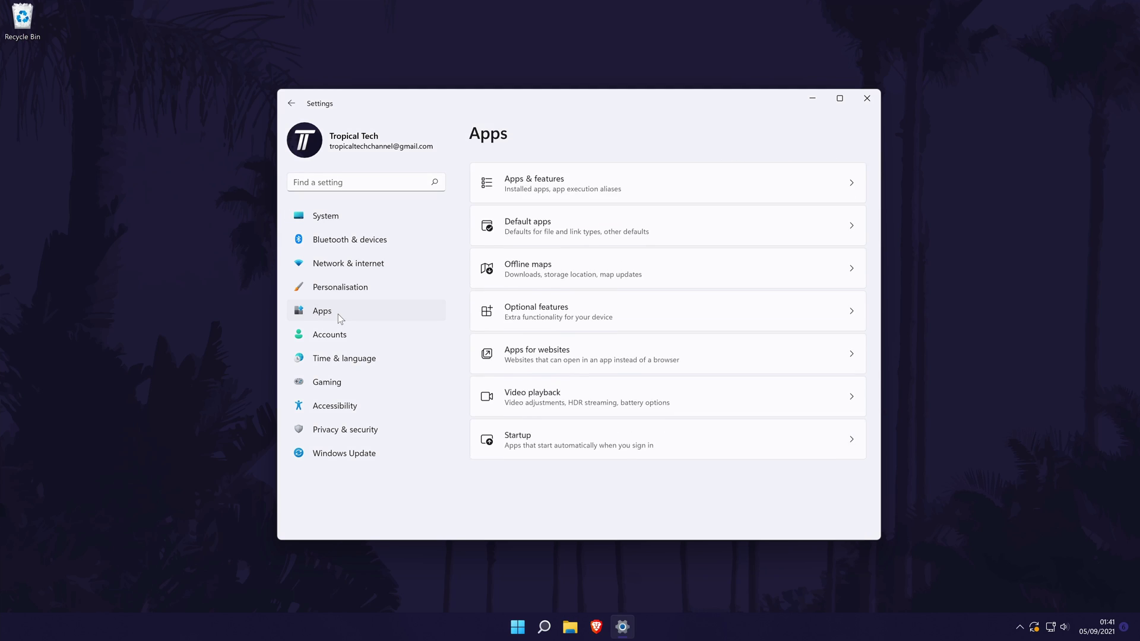
click(642, 184)
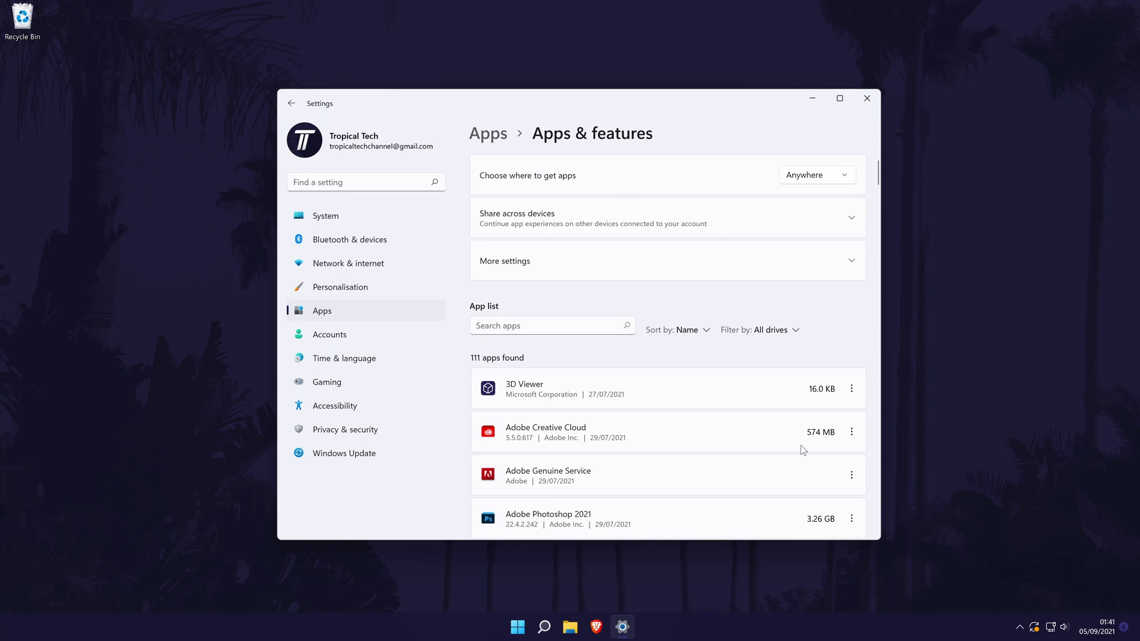
click(852, 433)
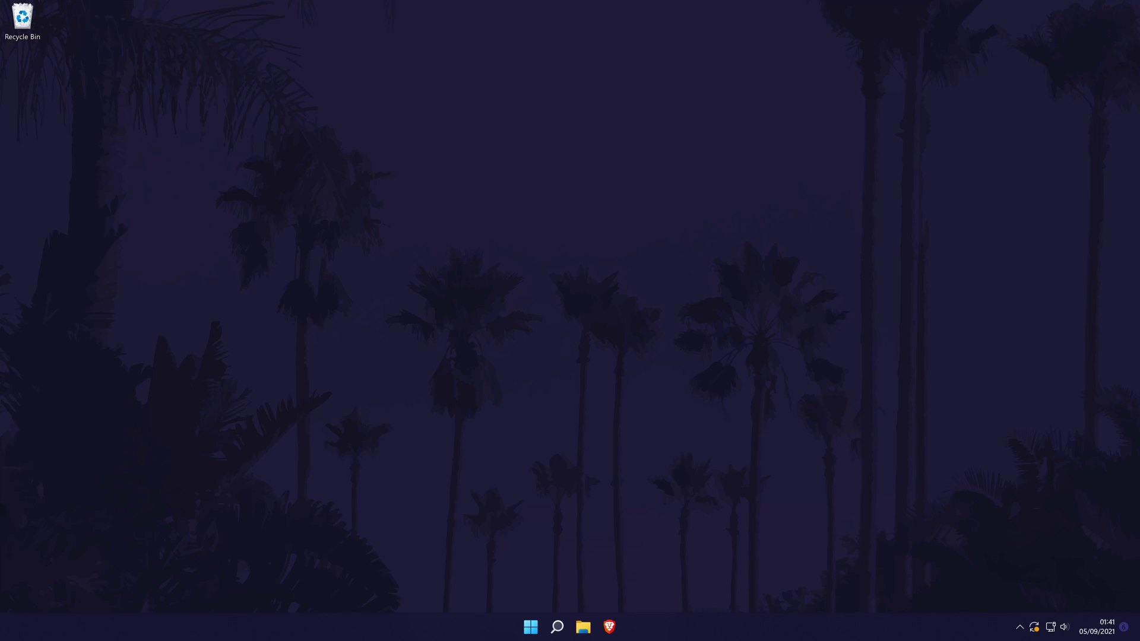
click(557, 628)
text(settings)
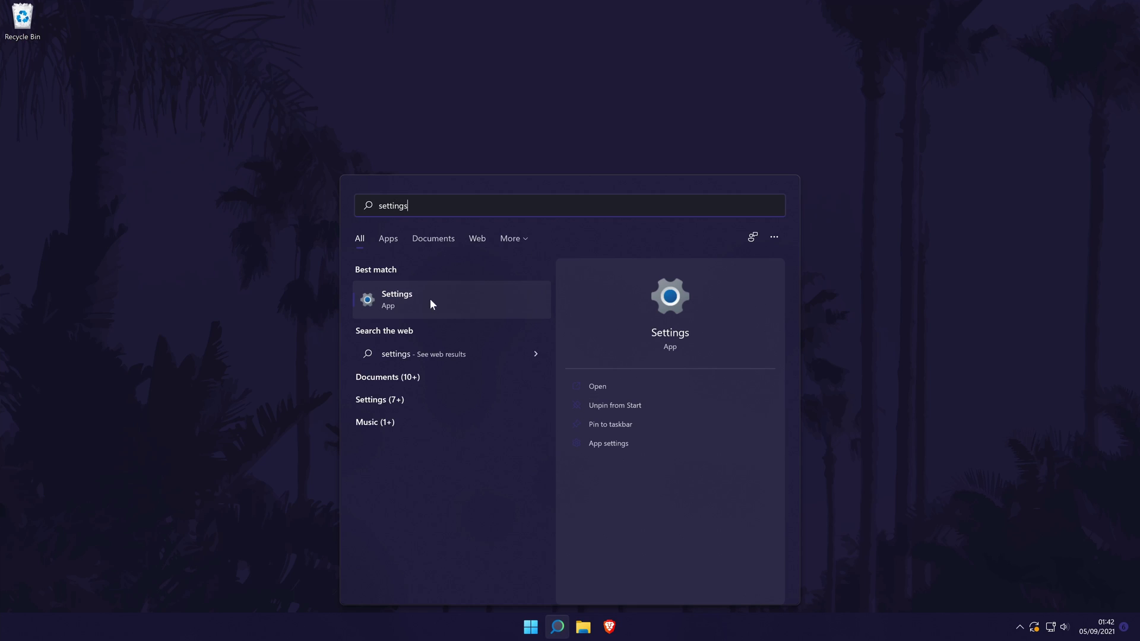
click(425, 299)
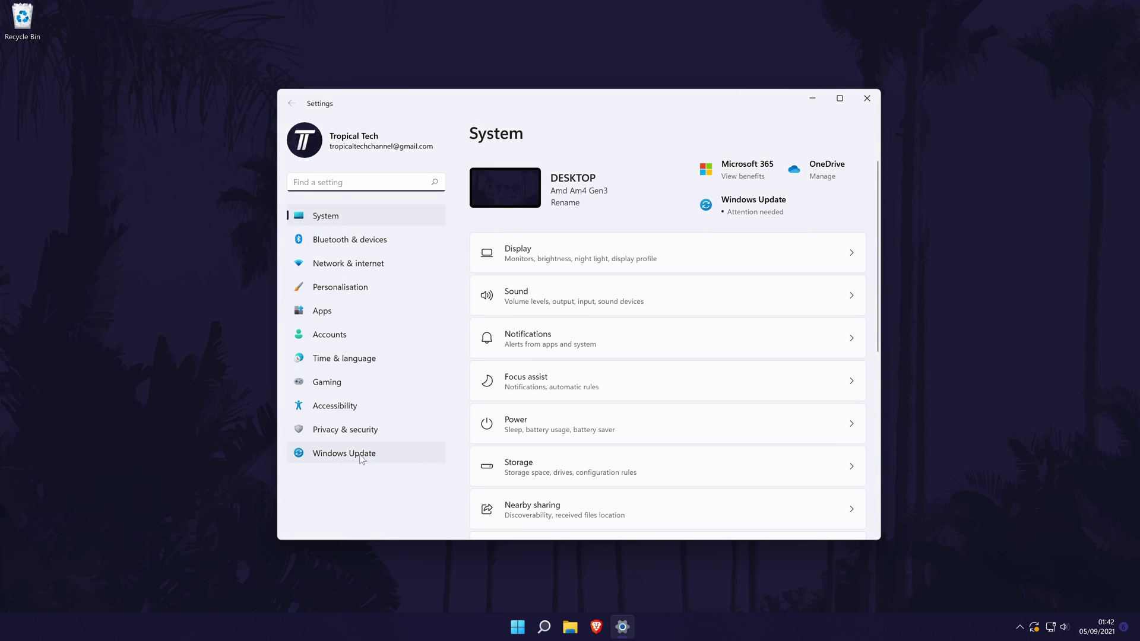
click(402, 456)
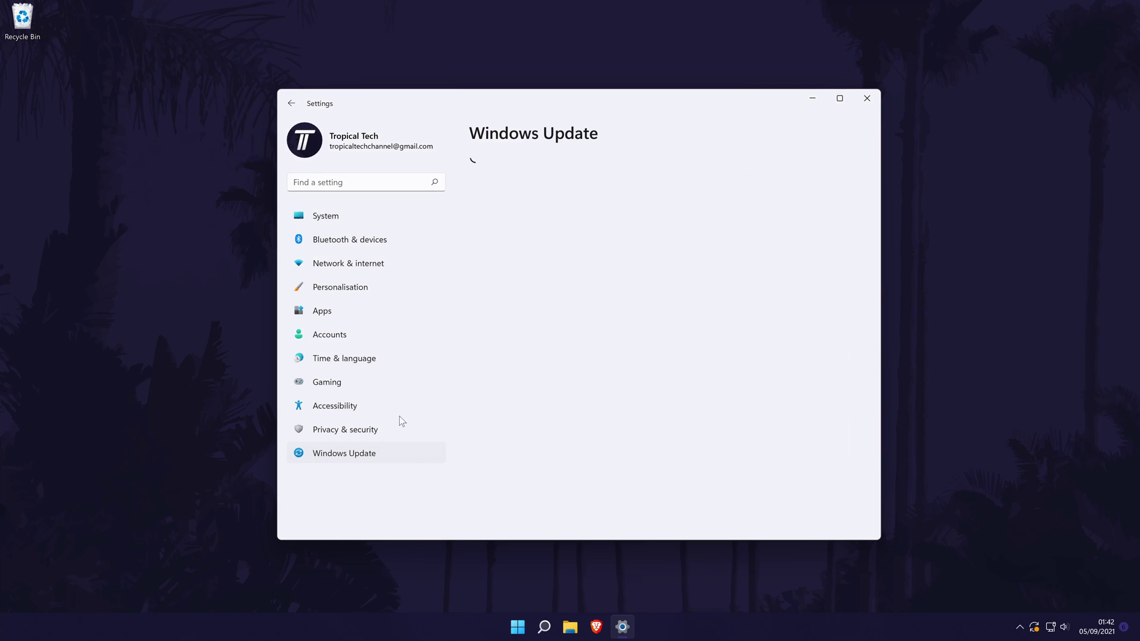